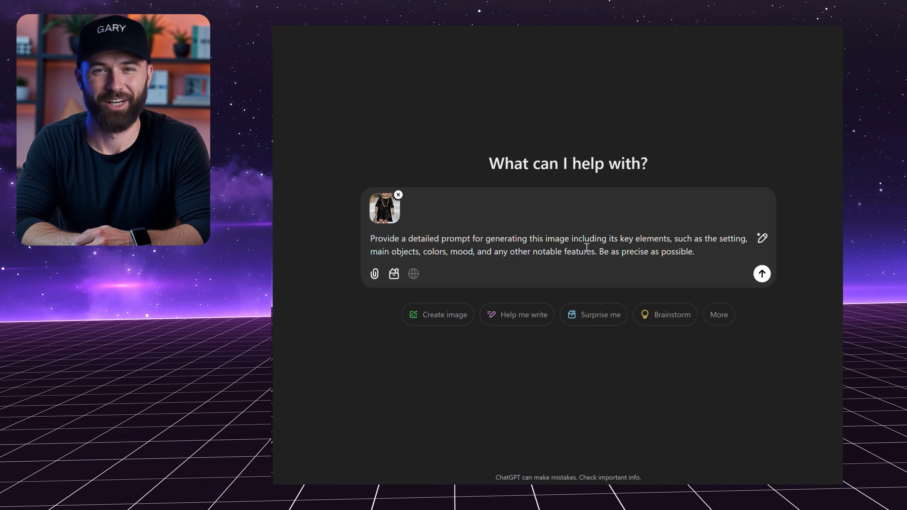
Submit the uploaded toddler photo with the request for a detailed prompt covering setting, main objects, colors and mood.
left_click(762, 273)
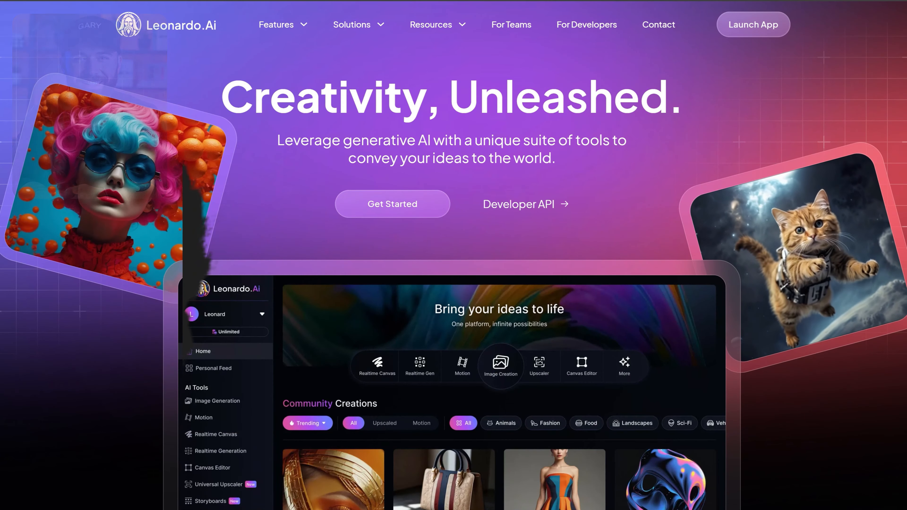
Switch to the Leonardo.Ai homepage and look through its features, toolkit, fine-tuned models and sample images.
scroll(804, 174, "down", 8)
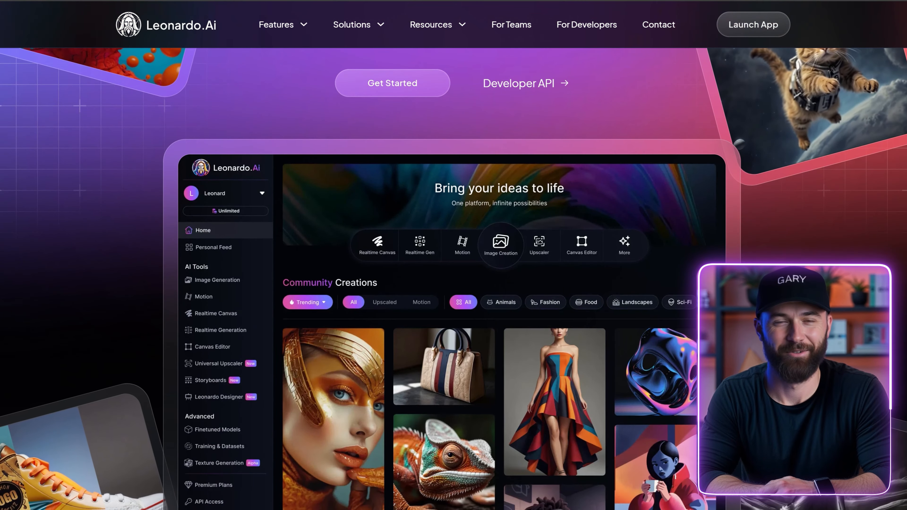
scroll(454, 250, "down", 13)
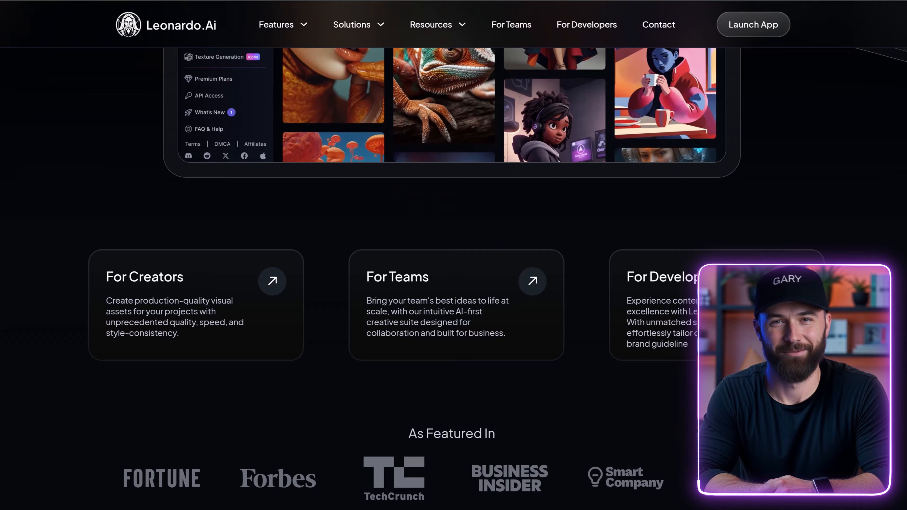
scroll(454, 250, "down", 20)
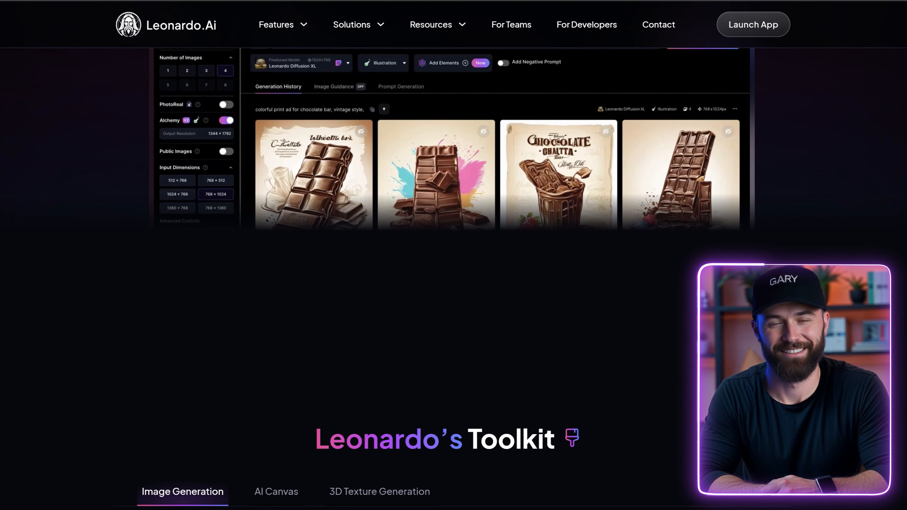
scroll(454, 250, "down", 14)
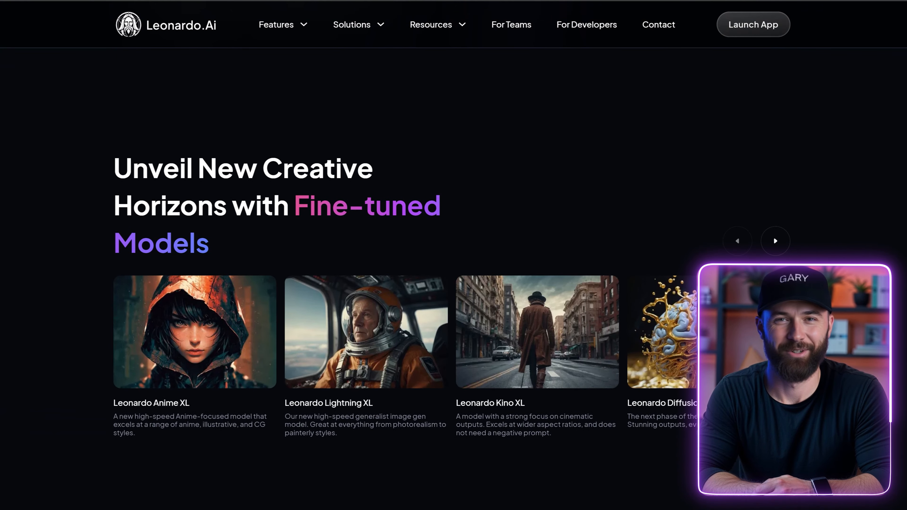
scroll(453, 250, "down", 16)
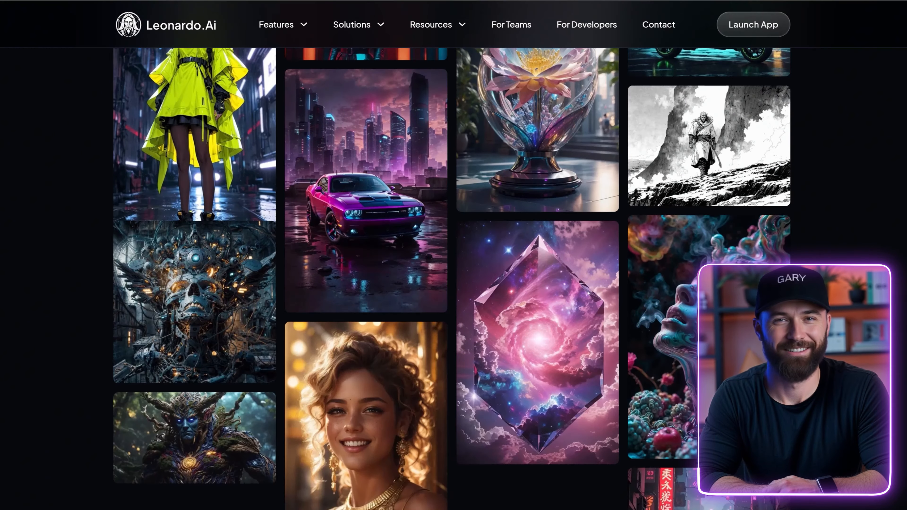
scroll(454, 251, "down", 8)
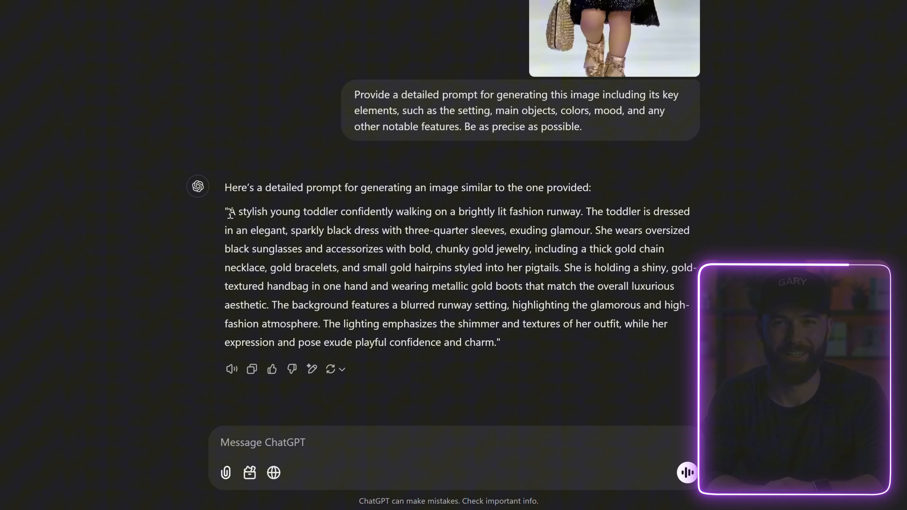
Copy the toddler runway prompt from ChatGPT into Leonardo.Ai's Image Creation prompt and select the Phoenix 1.0 model.
left_click_drag(229, 211, 501, 343)
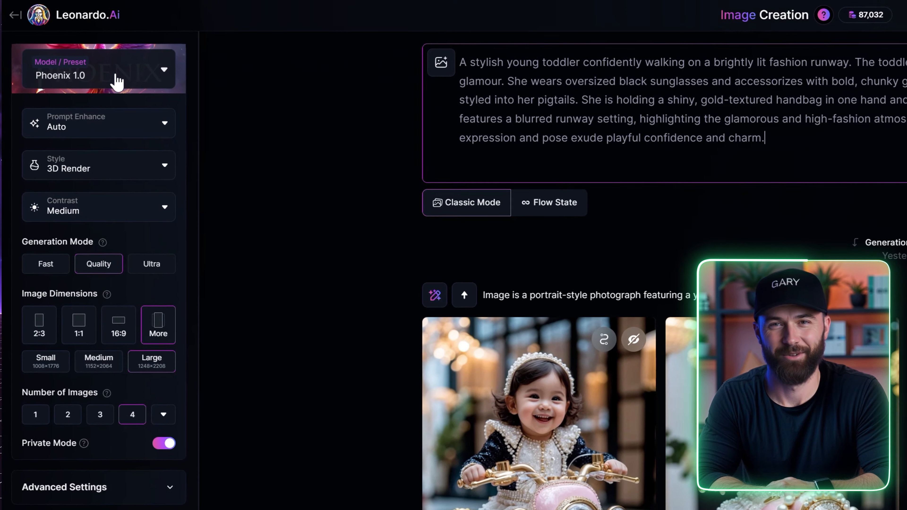
left_click(114, 76)
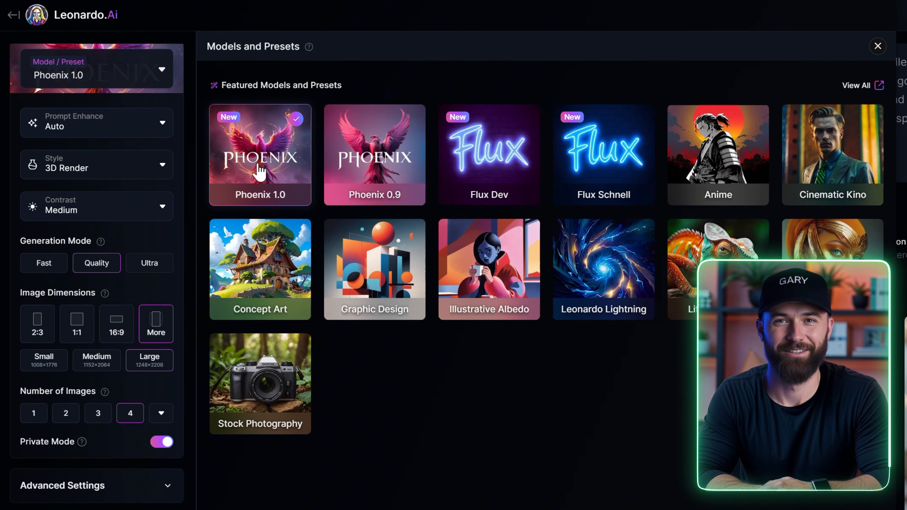
left_click(260, 172)
left_click(877, 46)
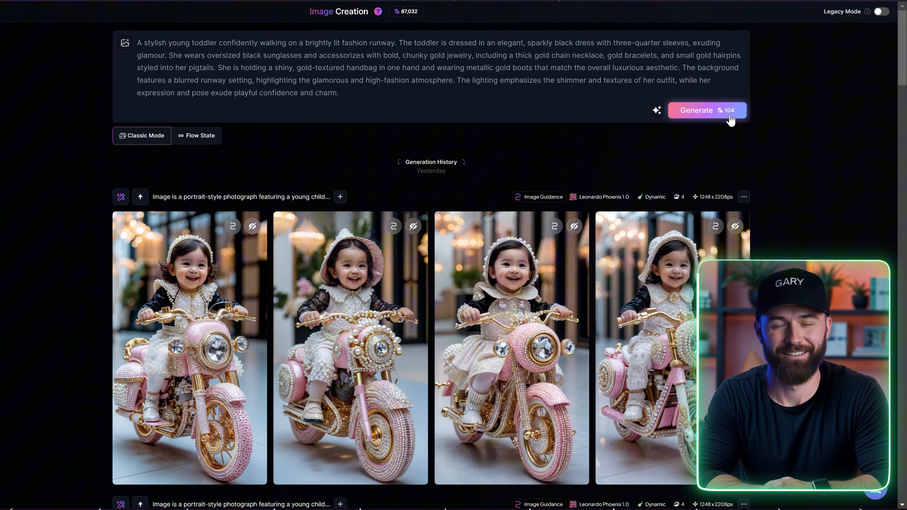
Generate four images from the toddler runway prompt and open the first result.
left_click(728, 114)
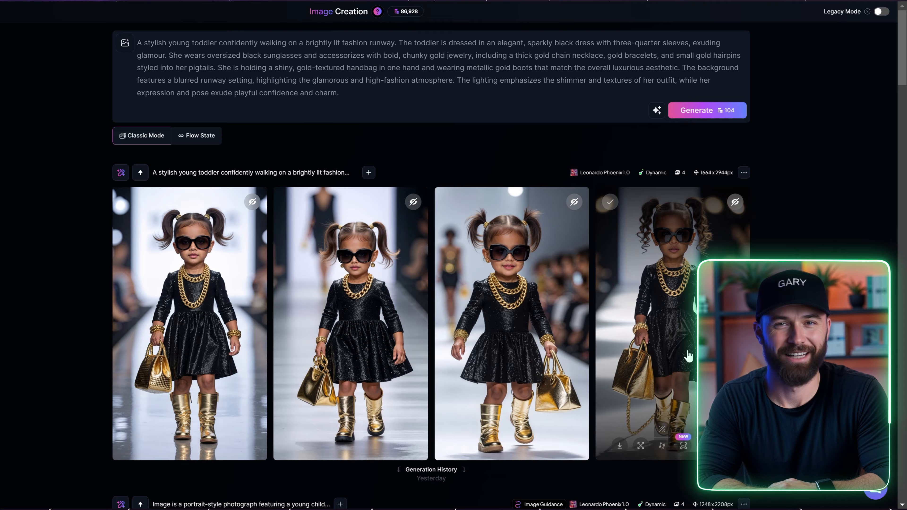
left_click(250, 318)
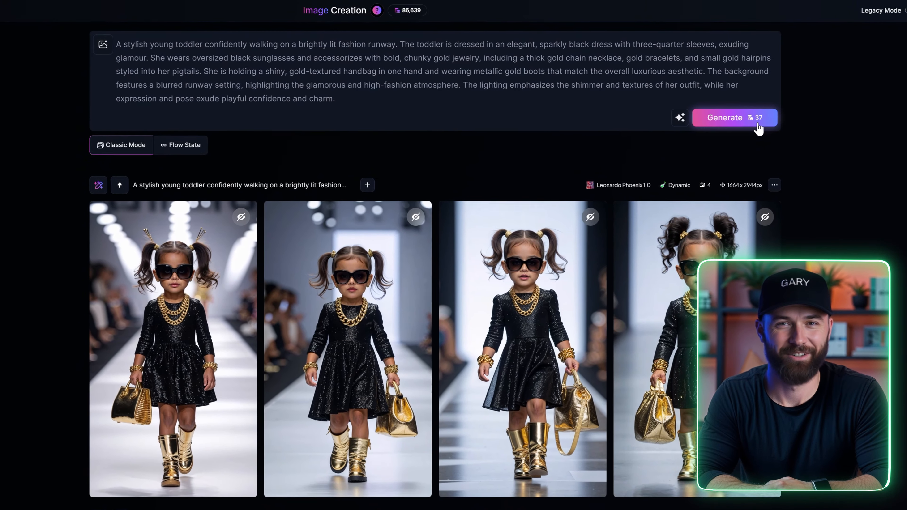
Generate another batch of images from the same prompt and view the results enlarged.
left_click(754, 118)
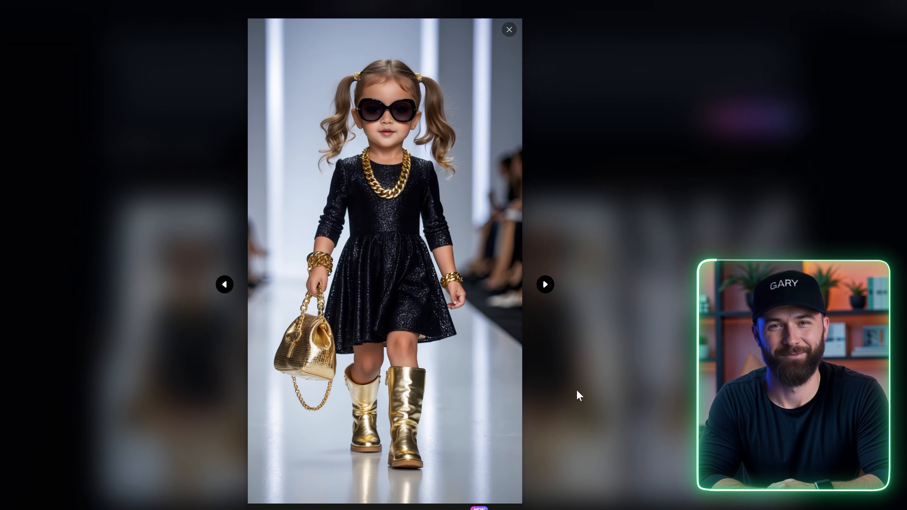
left_click(635, 211)
left_click(457, 286)
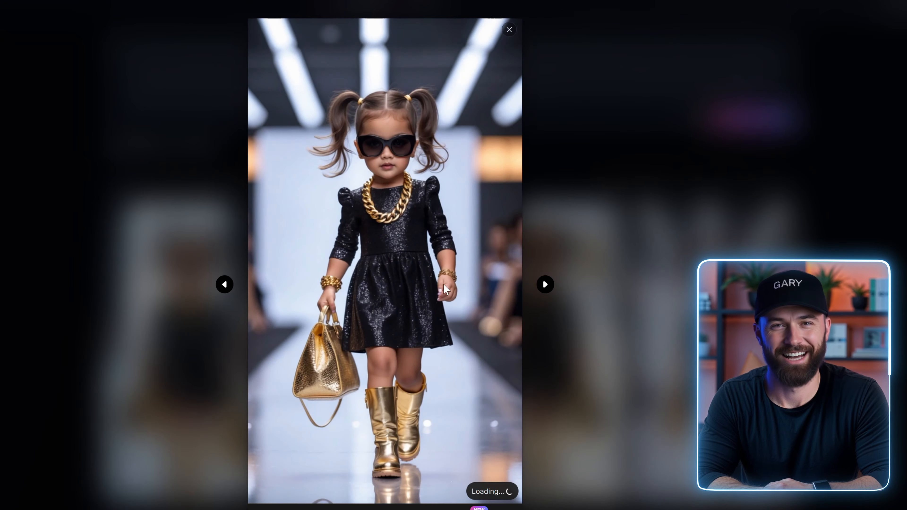
left_click(647, 391)
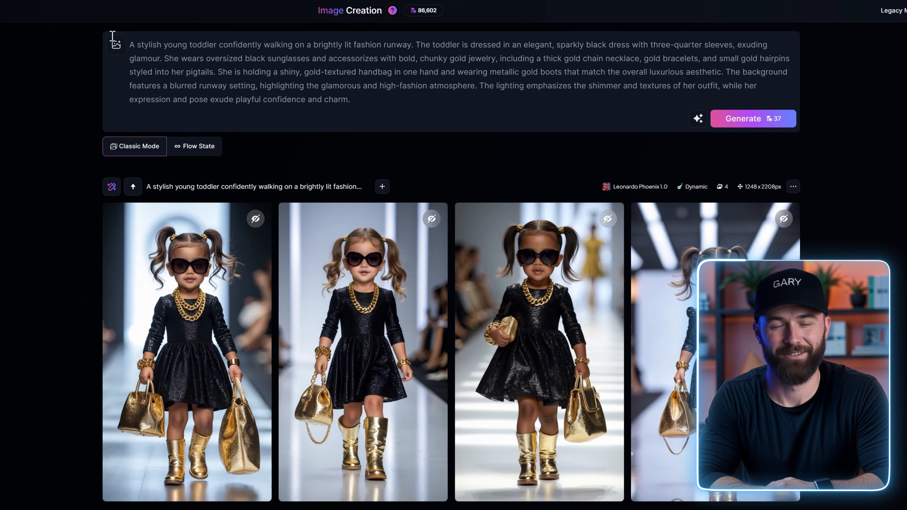
Add the uploaded photo of the toddler in the black dress as an Image to Image reference with strength 0.50.
left_click(116, 45)
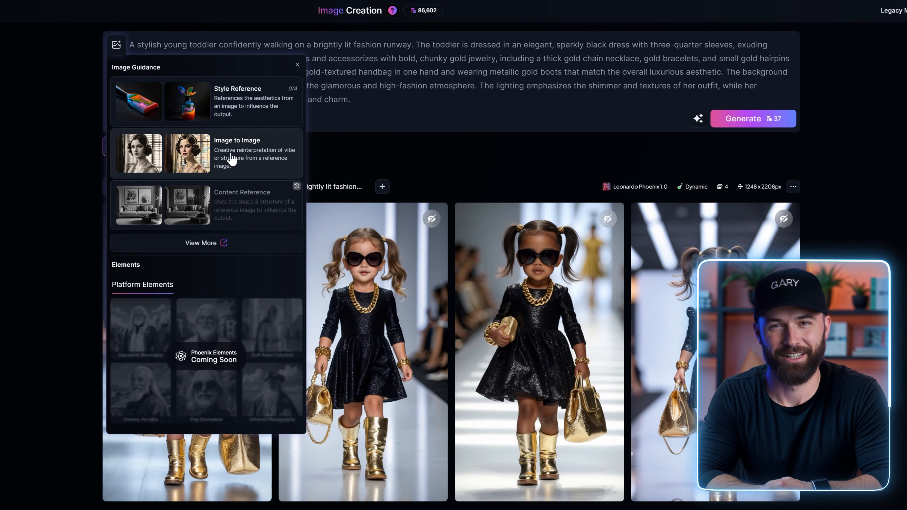
left_click(290, 148)
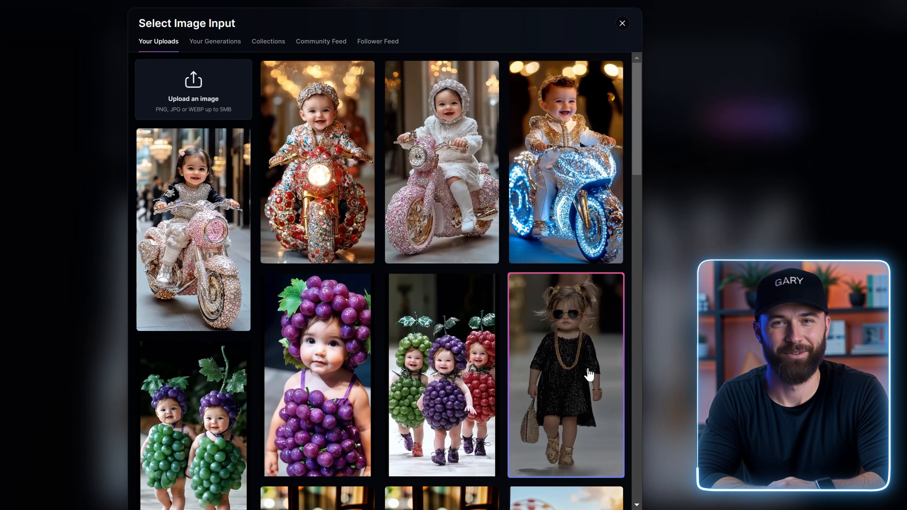
left_click(587, 375)
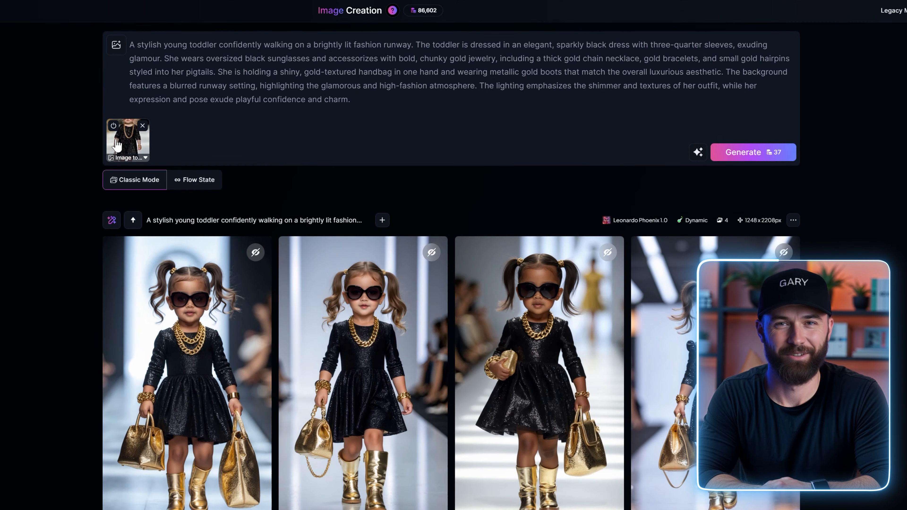
left_click(138, 150)
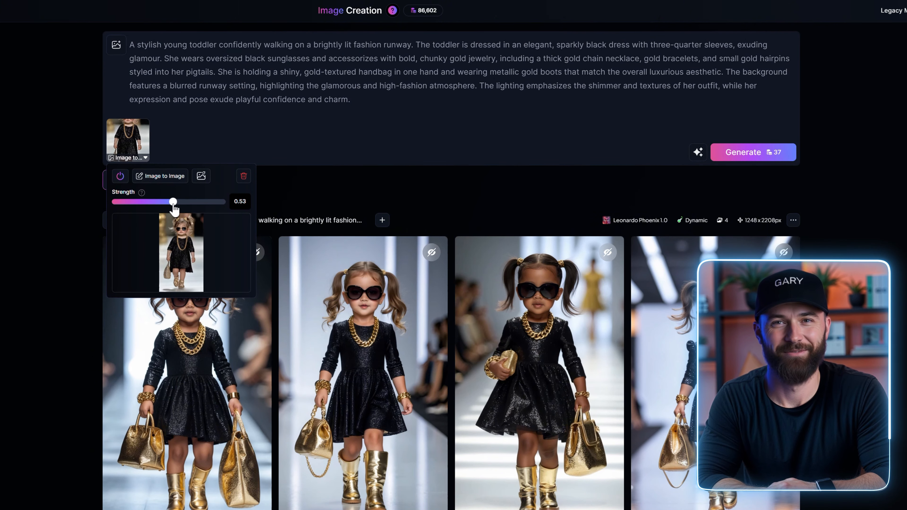
left_click_drag(173, 202, 169, 202)
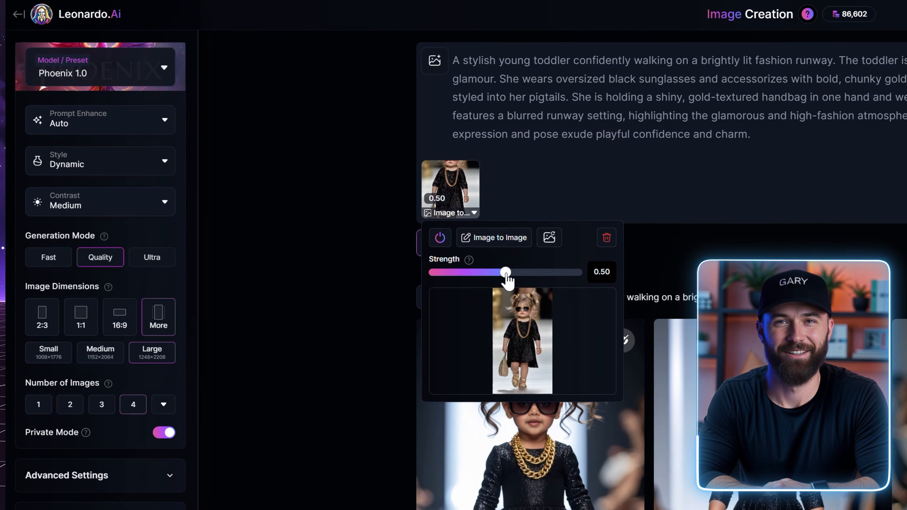
Set the style to 3D Render, generate four images with the photo reference and look over the results.
left_click(45, 167)
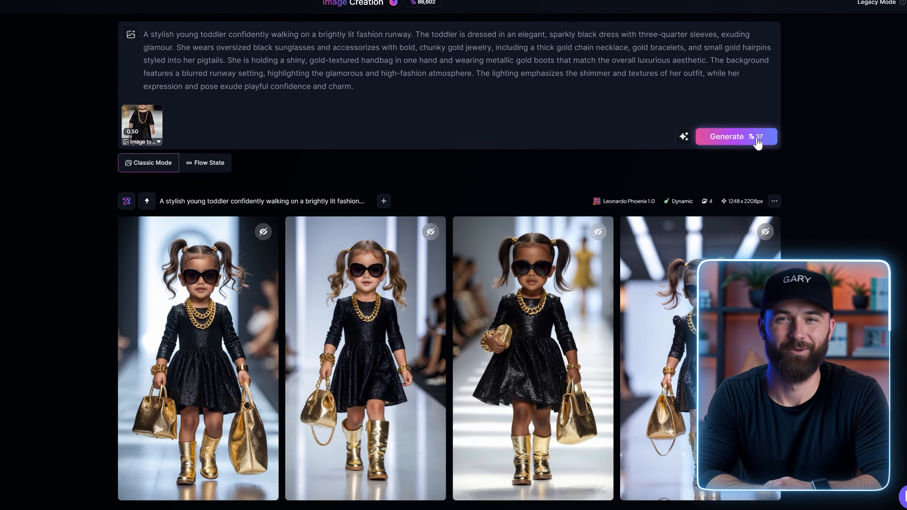
left_click(725, 139)
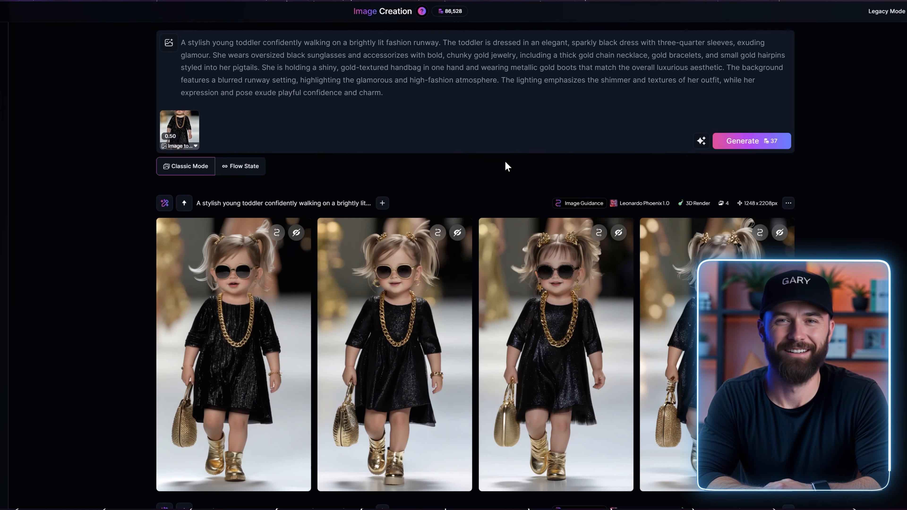
left_click(435, 326)
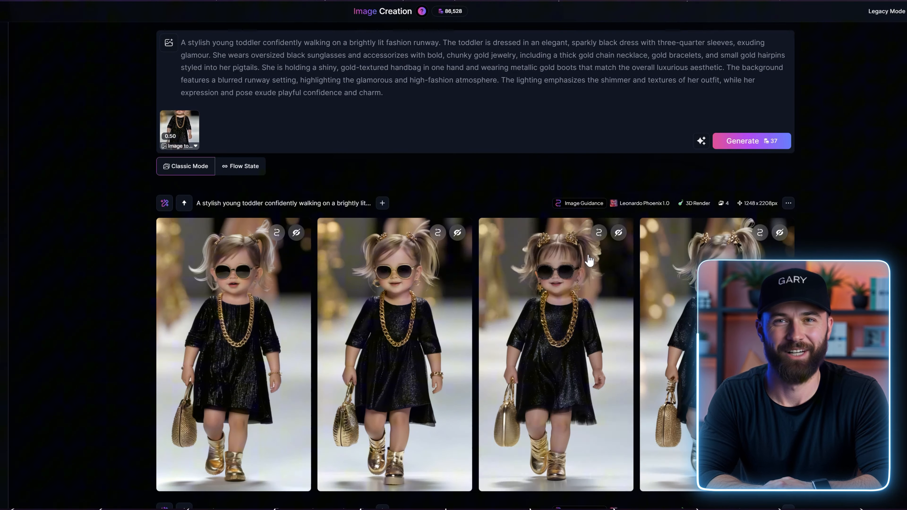
scroll(453, 321, "down", 5)
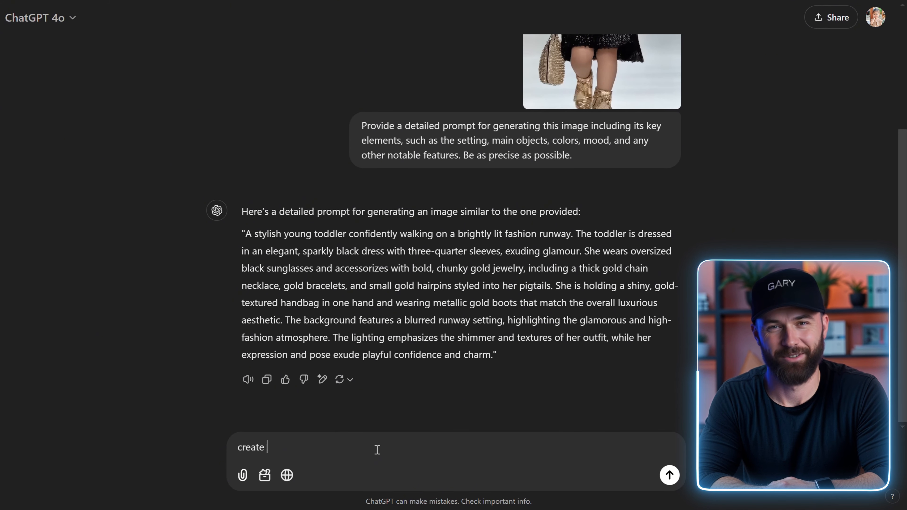
In ChatGPT, submit the request "create 10 more prompts with 10 outfits for kids".
type("10 more promp")
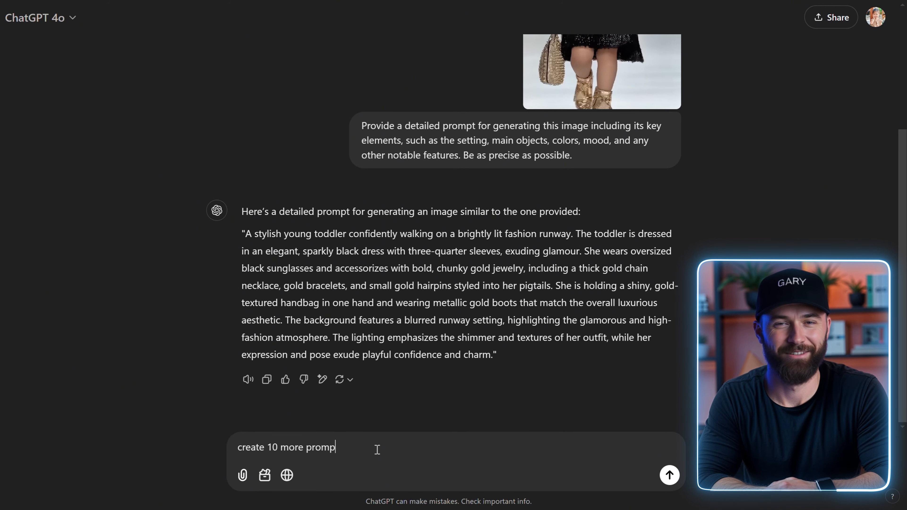
type("ts wwi")
key("BackSpace")
key("BackSpace")
type("ith 10")
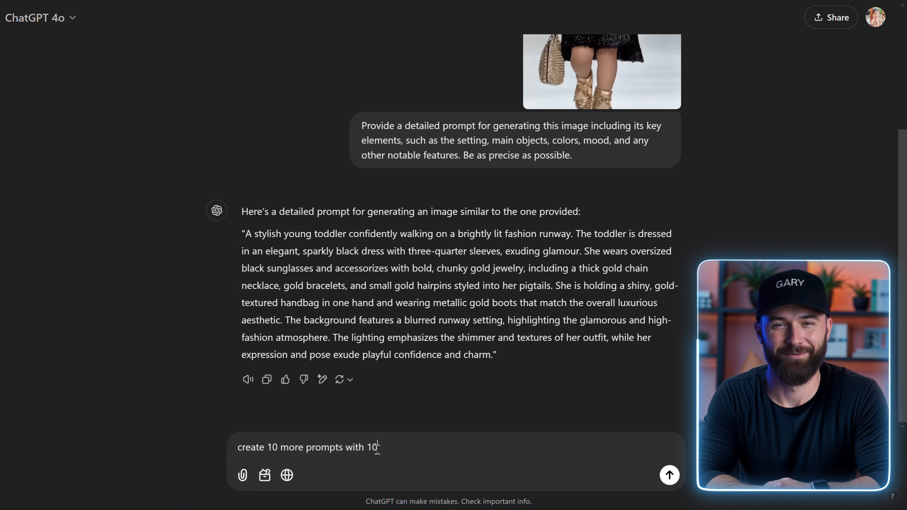
type(" you")
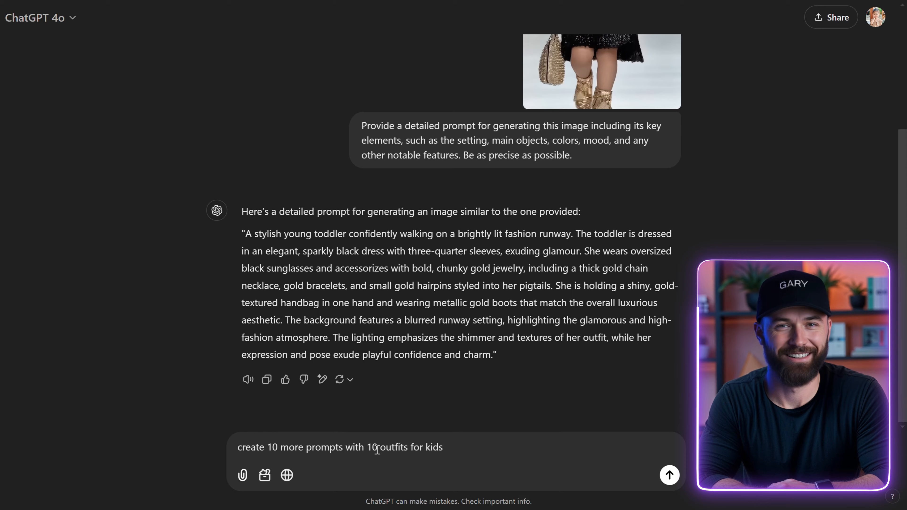
key("Return")
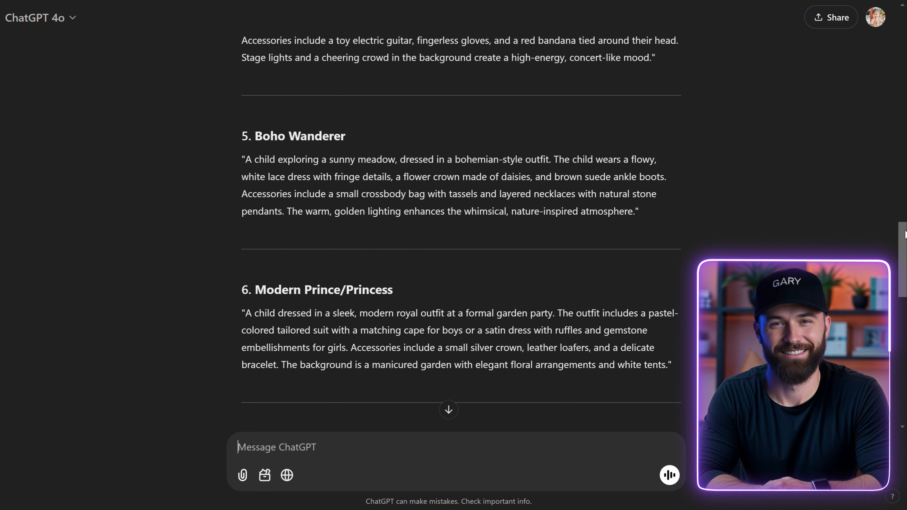
Copy the Retro Chic prompt from ChatGPT into Leonardo.Ai's image prompt and generate four images from it.
scroll(897, 205, "up", 7)
scroll(898, 206, "up", 8)
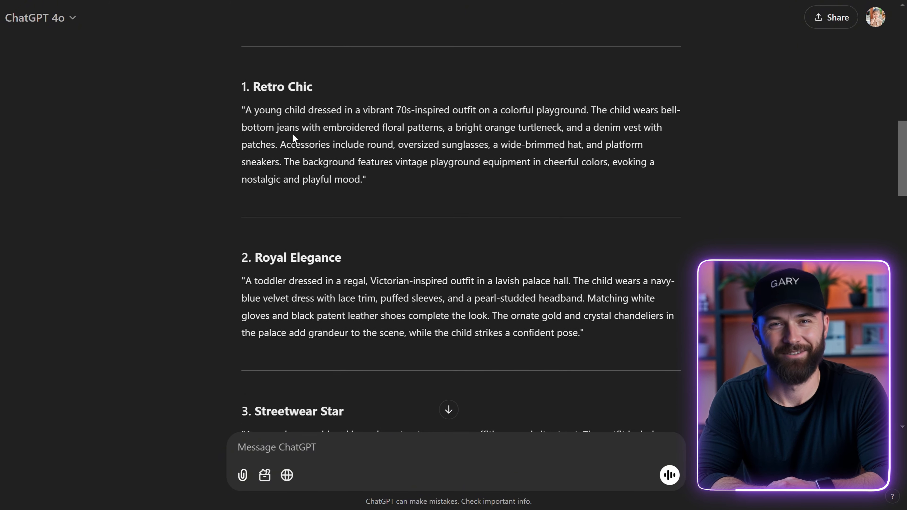
left_click_drag(249, 109, 311, 148)
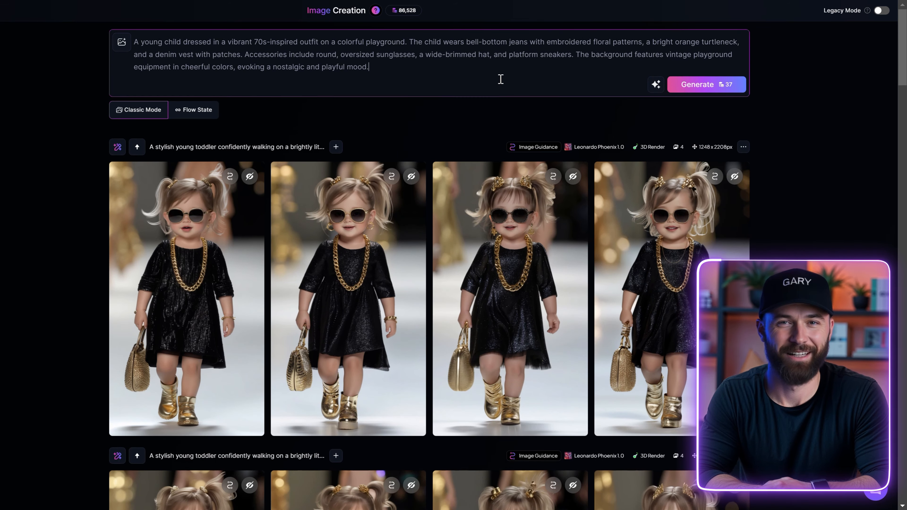
left_click(715, 84)
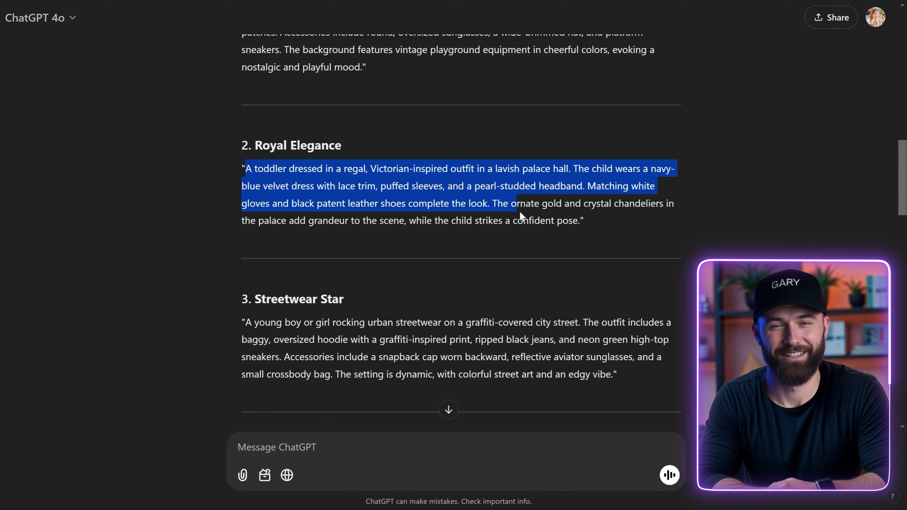
Replace Leonardo.Ai's image prompt with ChatGPT's Royal Elegance prompt, and select the Streetwear Star prompt text in ChatGPT.
left_click_drag(522, 215, 583, 223)
key("ctrl+c")
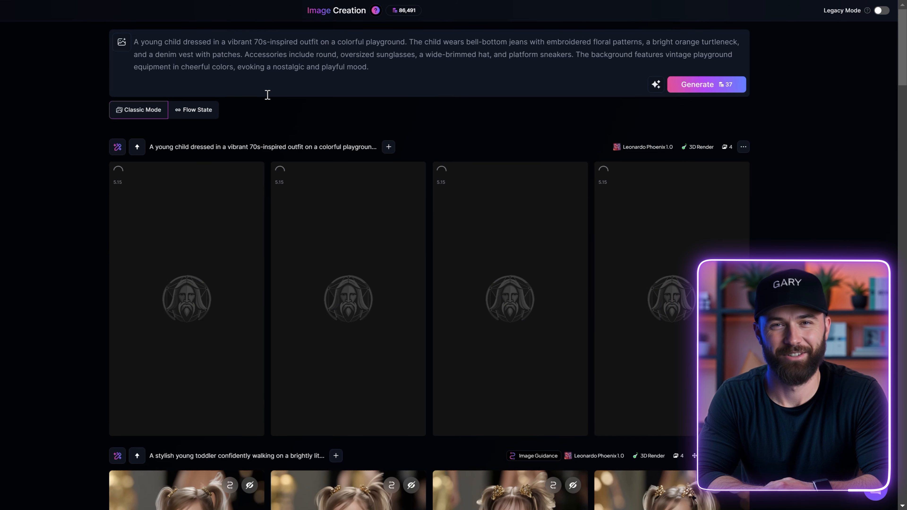
left_click(267, 95)
key("ctrl+a")
key("ctrl+v")
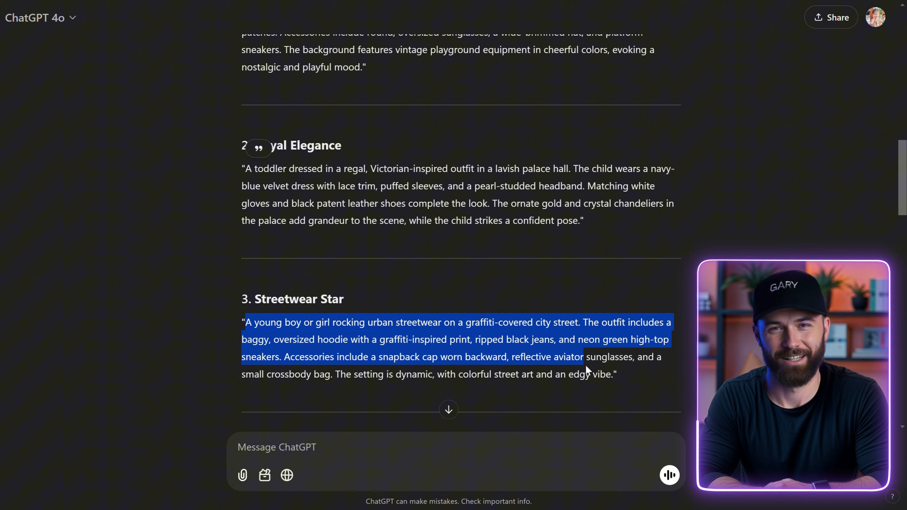
left_click_drag(588, 371, 613, 375)
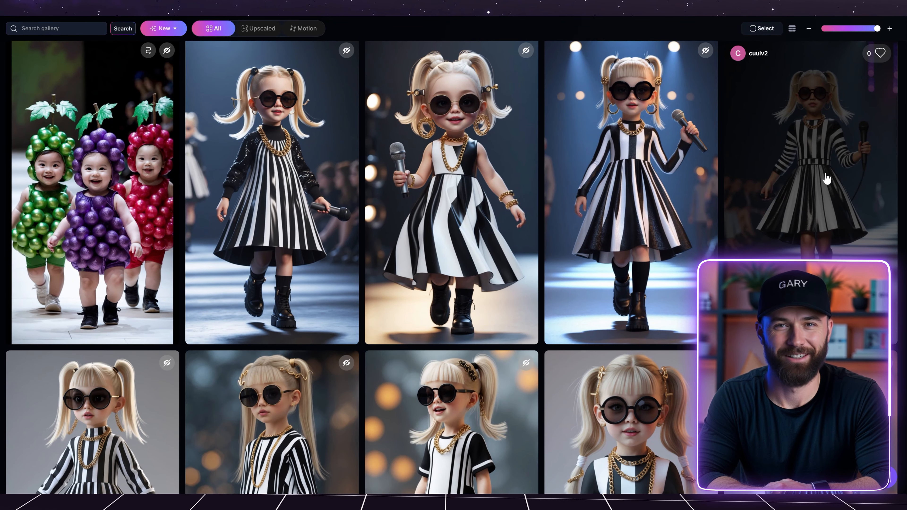
Browse the generated child fashion images in the Leonardo.Ai gallery.
scroll(837, 178, "down", 6)
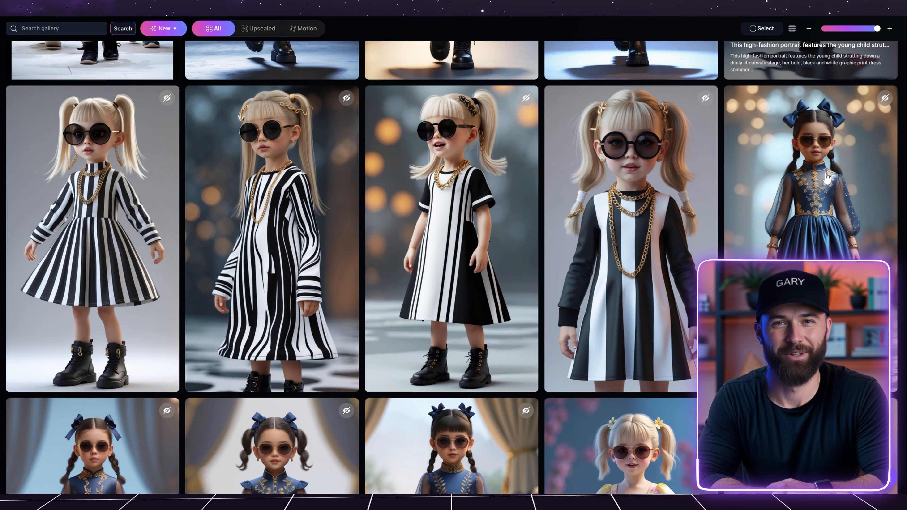
Look through the further runway outfits in the gallery, including the striped, floral, blazer, fur-coat and polka-dot designs.
scroll(827, 179, "down", 12)
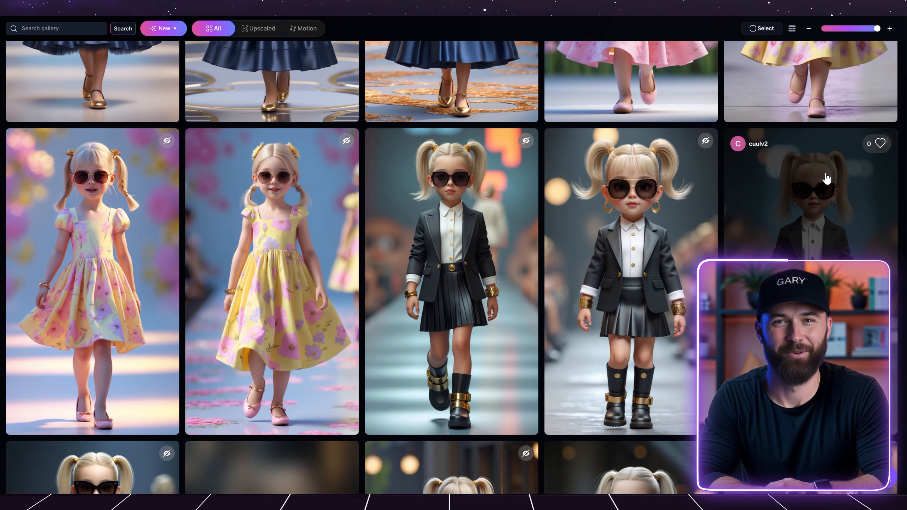
scroll(827, 178, "down", 11)
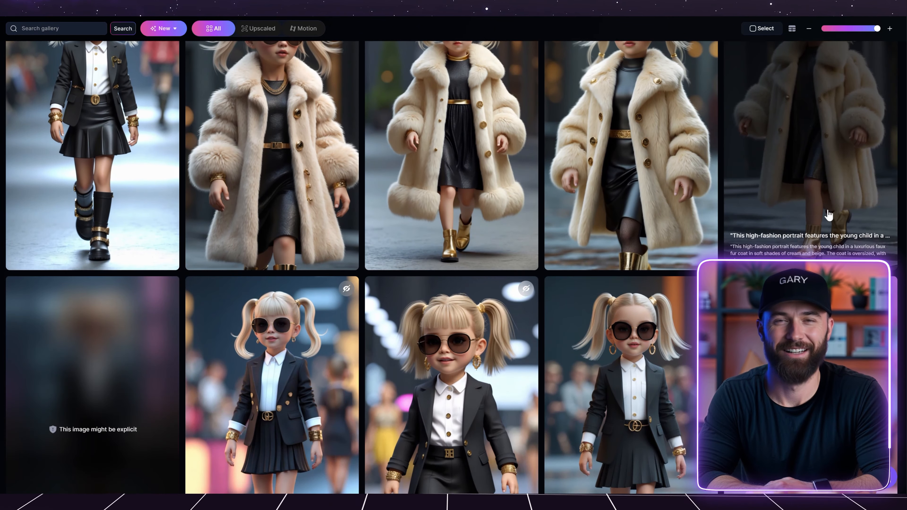
scroll(834, 238, "down", 5)
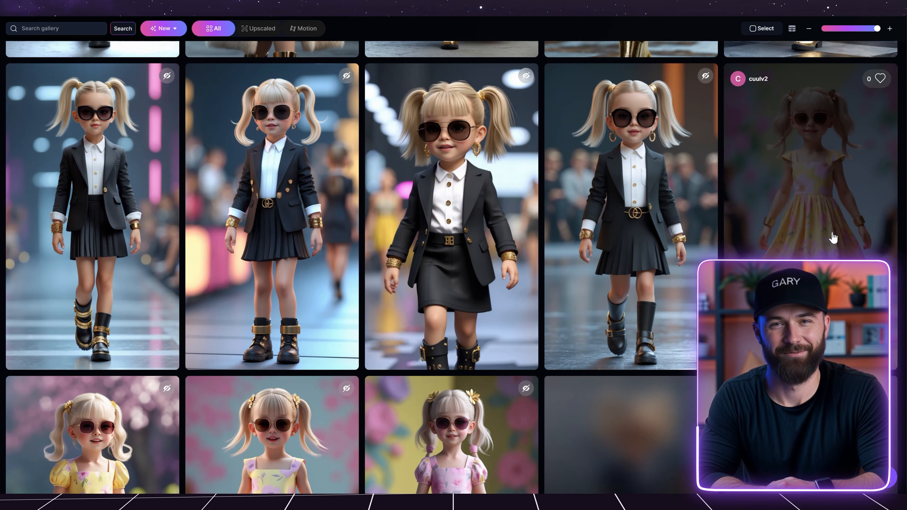
left_click(834, 238)
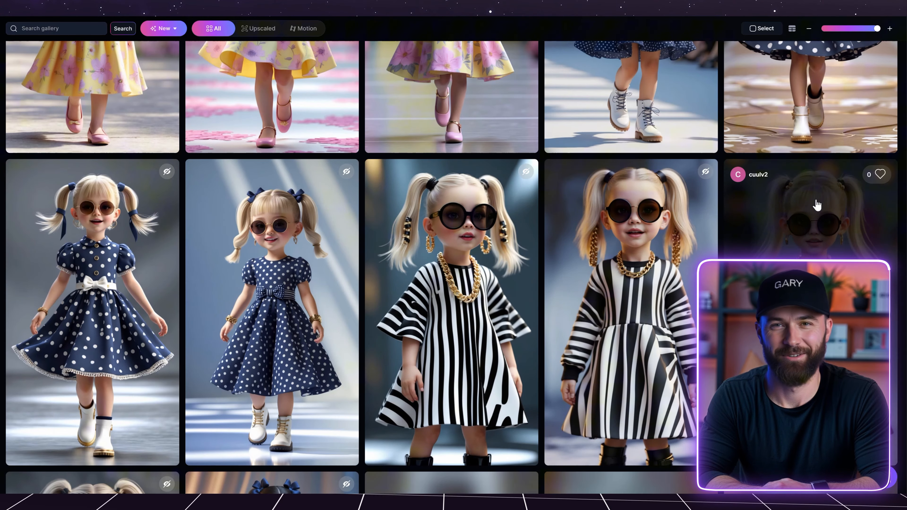
scroll(454, 250, "up", 3)
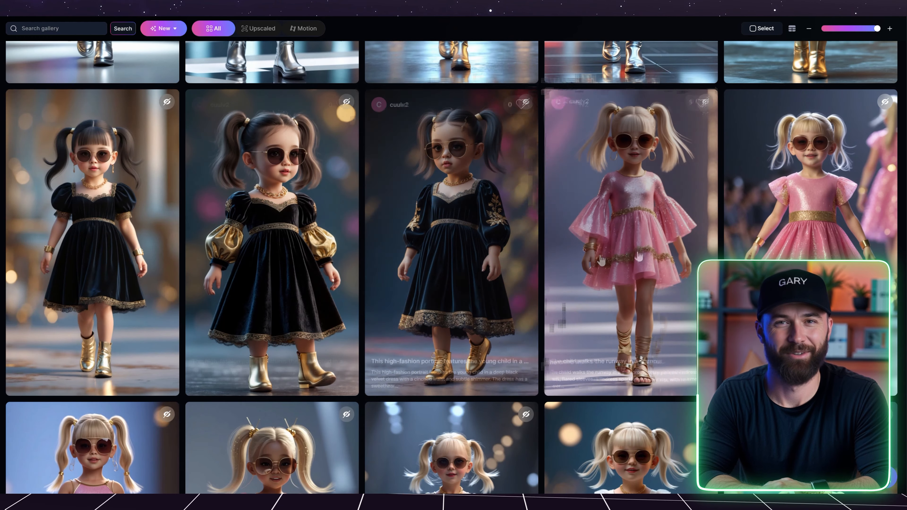
View the girl in the pink glitter mini dress enlarged, close it, and look over the remaining outfits.
left_click(657, 247)
left_click(380, 215)
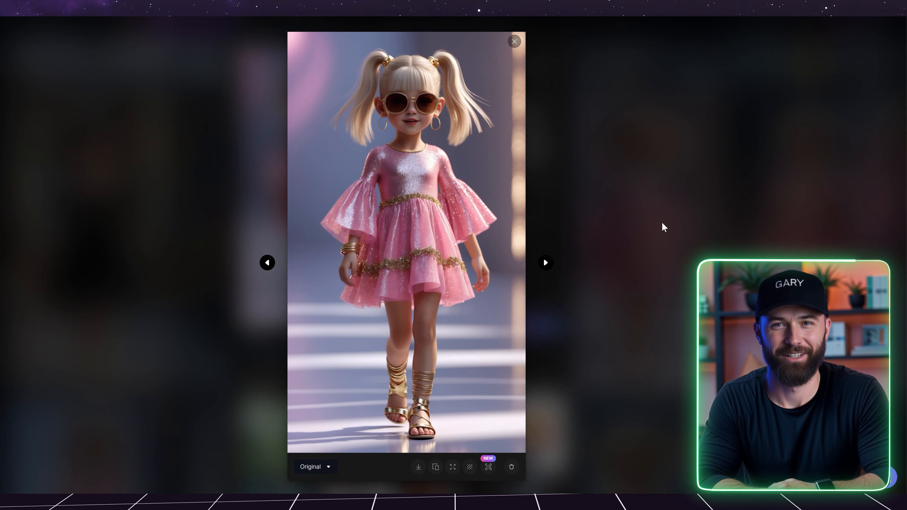
left_click(776, 212)
left_click(776, 212)
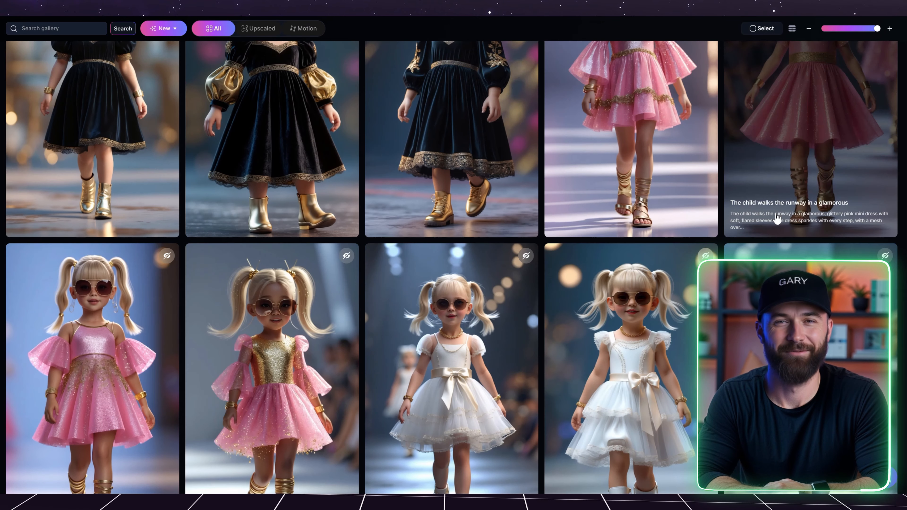
scroll(176, 228, "down", 10)
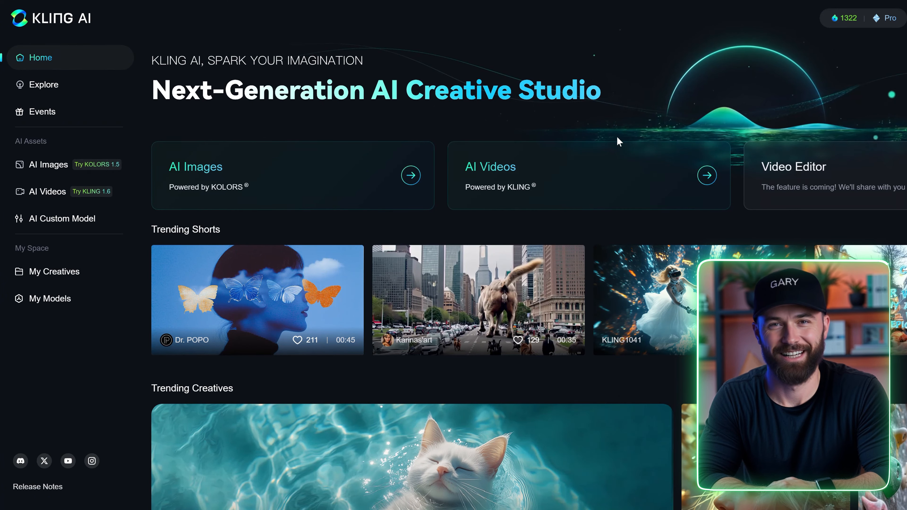
In Kling AI, open the Image to Video generator and choose the KLING 1.6 model.
left_click(32, 194)
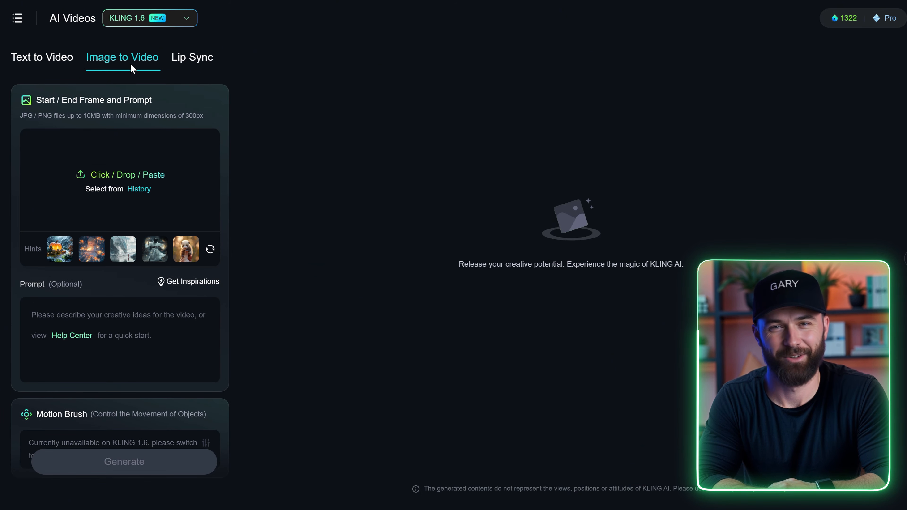
left_click(168, 18)
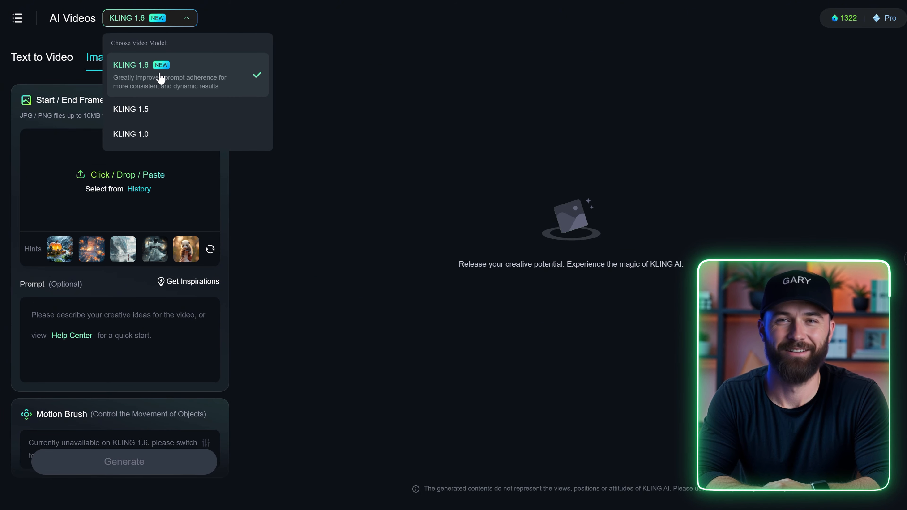
left_click(161, 81)
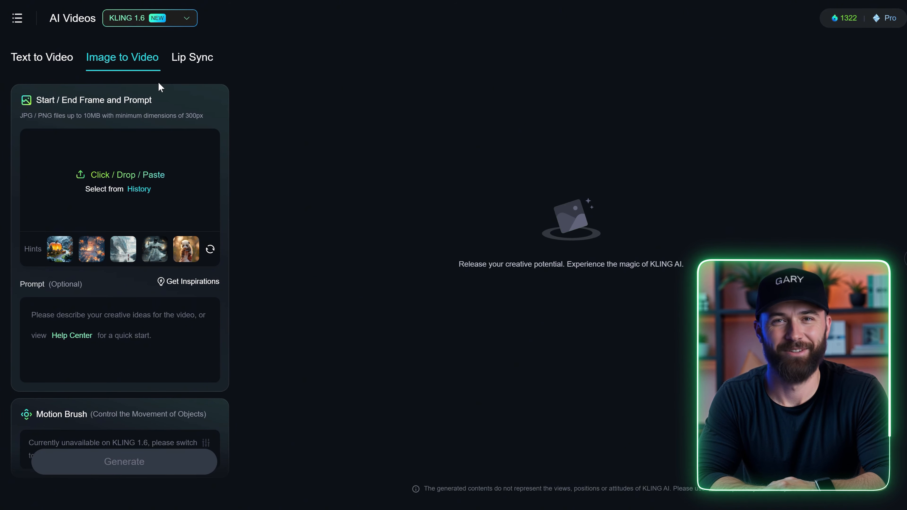
Upload the fur-coat girl image as the start frame and enter the prompt "The kid is cat-walking toward the viewer as the camera slowly pulls out.".
left_click(122, 175)
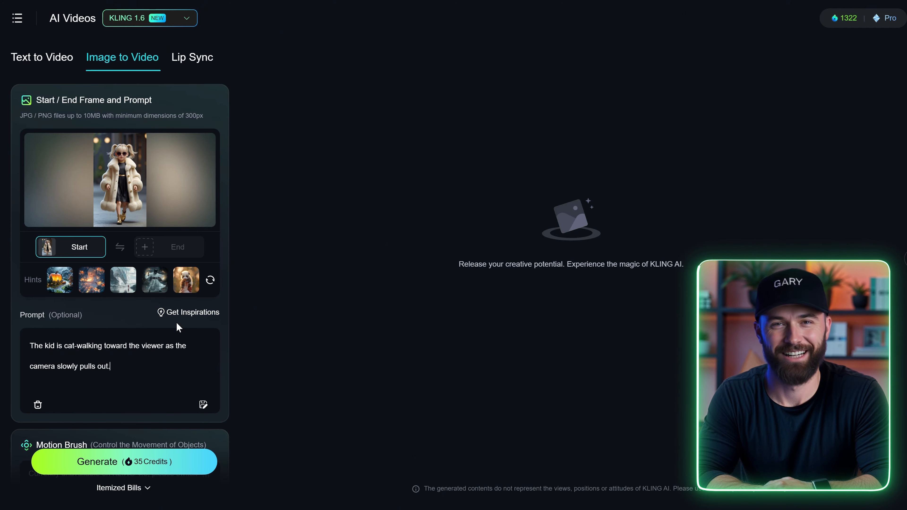
scroll(160, 366, "down", 8)
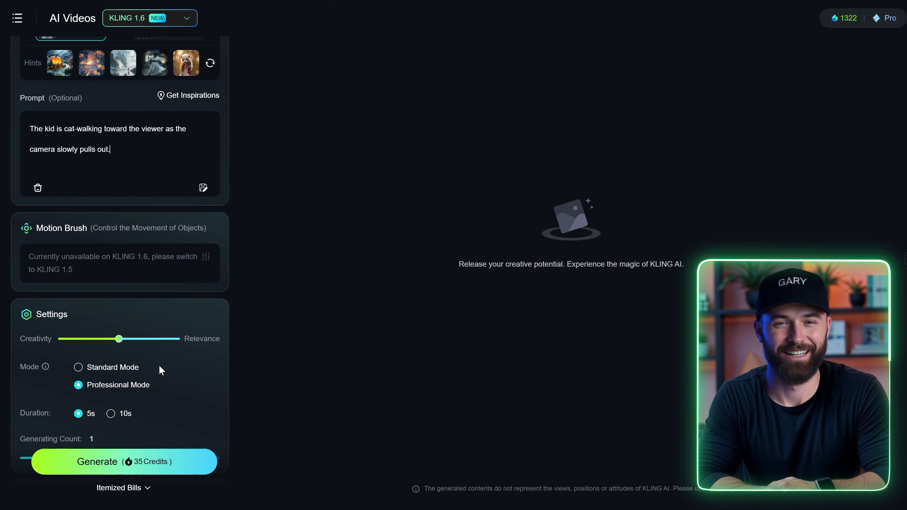
mouse_move(119, 289)
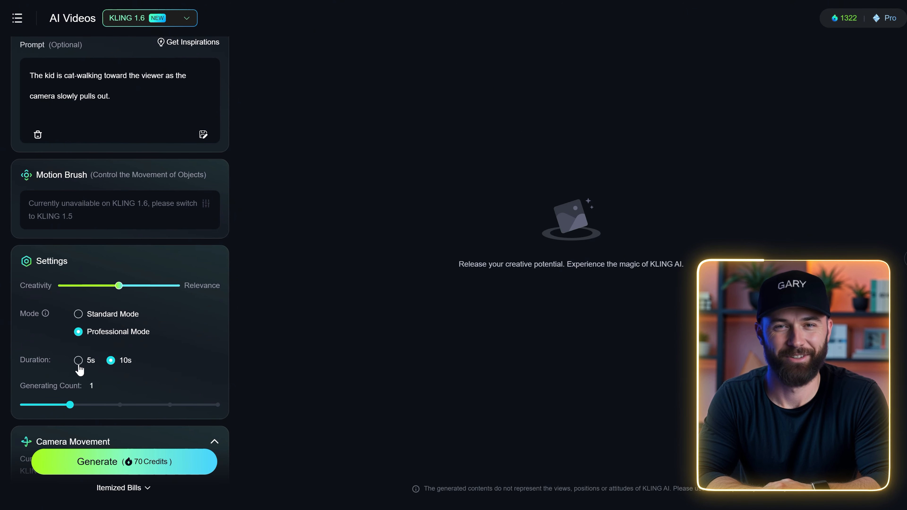
scroll(133, 350, "down", 9)
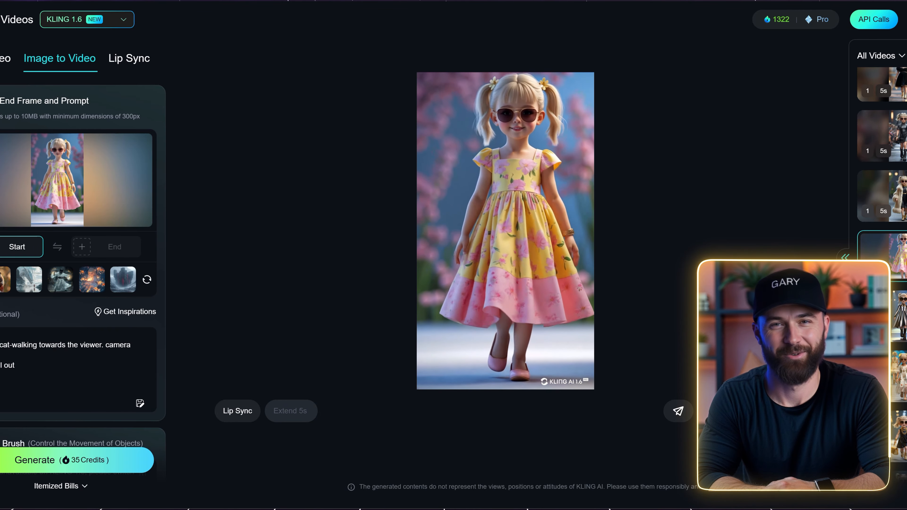
Preview several generated catwalk videos from the history, including the fur-coat, black-dress and fruit-costume clips.
left_click(904, 189)
scroll(904, 190, "up", 2)
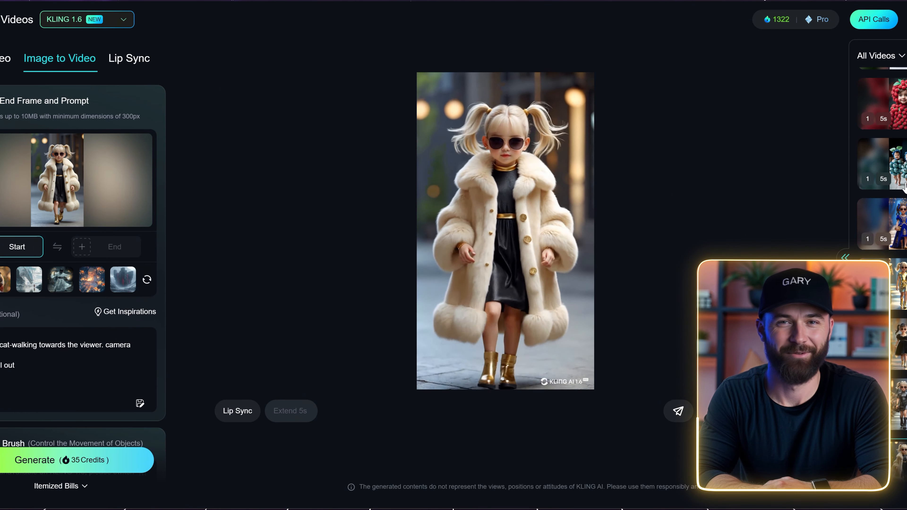
left_click(900, 215)
scroll(904, 143, "up", 2)
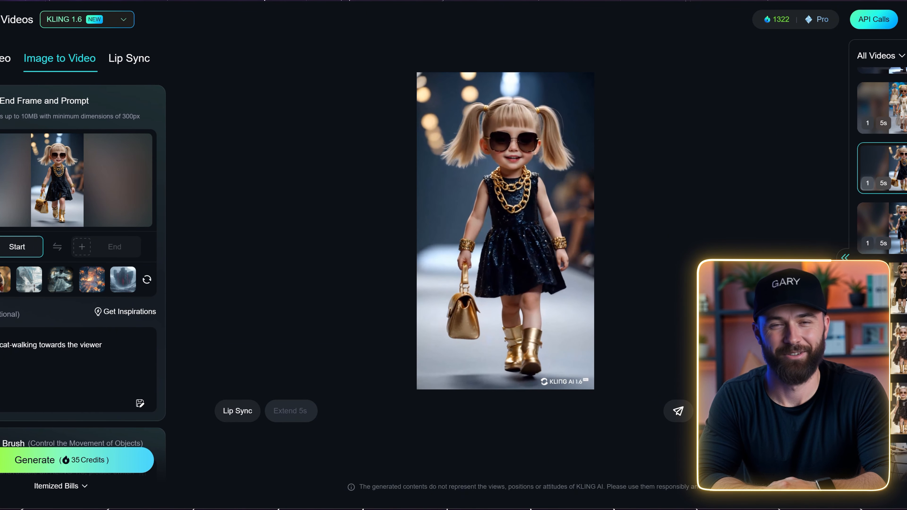
left_click(904, 107)
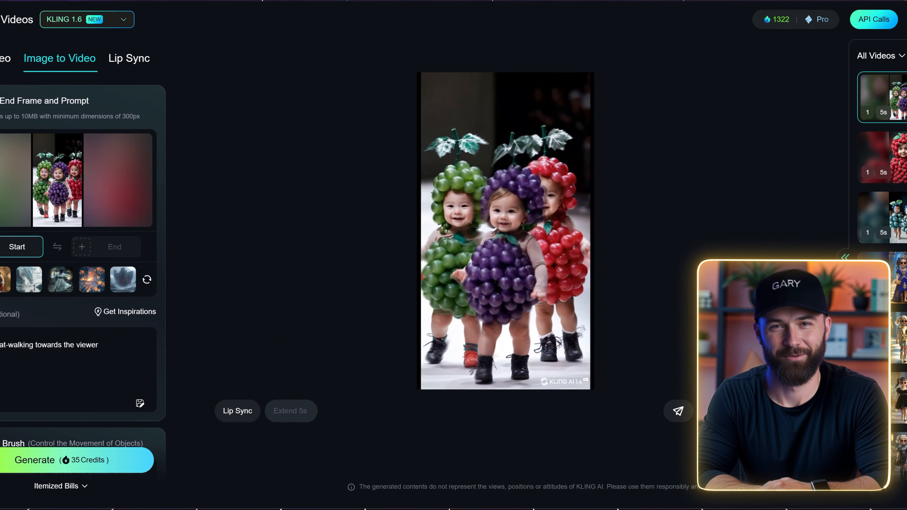
scroll(886, 179, "down", 1)
left_click(882, 236)
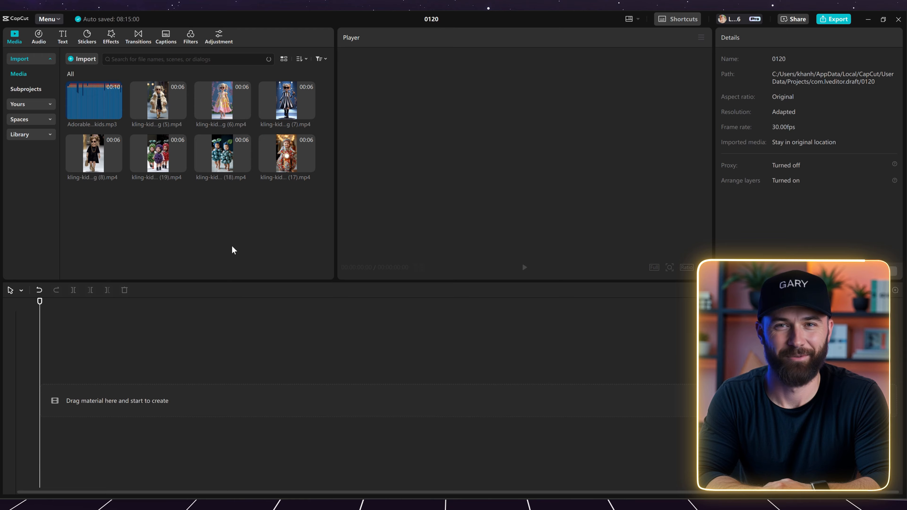
In CapCut, place the Adorable Baby Runway Stars audio and kling-kid-catwalking clips (5), (6) and (7) on the timeline, and combine the clips into one.
left_click(116, 113)
left_click(181, 113)
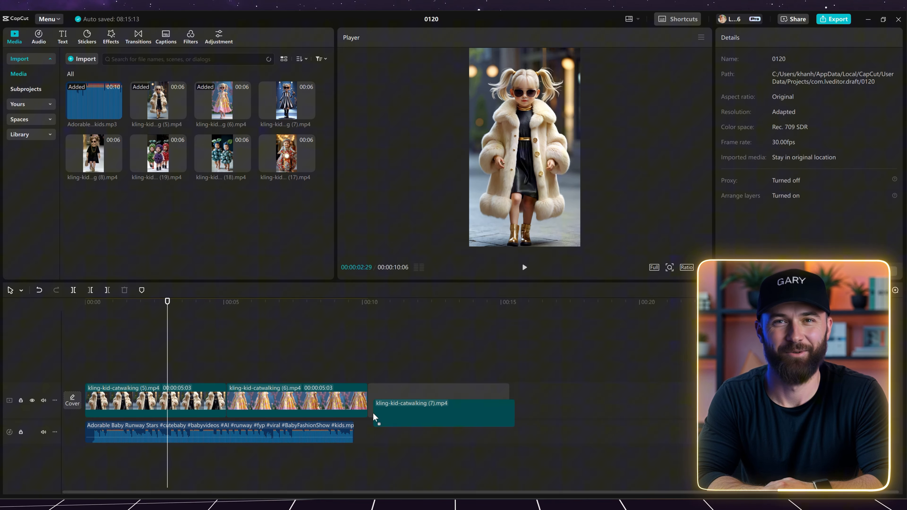
right_click(132, 397)
left_click(186, 274)
Increase the standard playback speed of the combined catwalk clip.
left_click(758, 38)
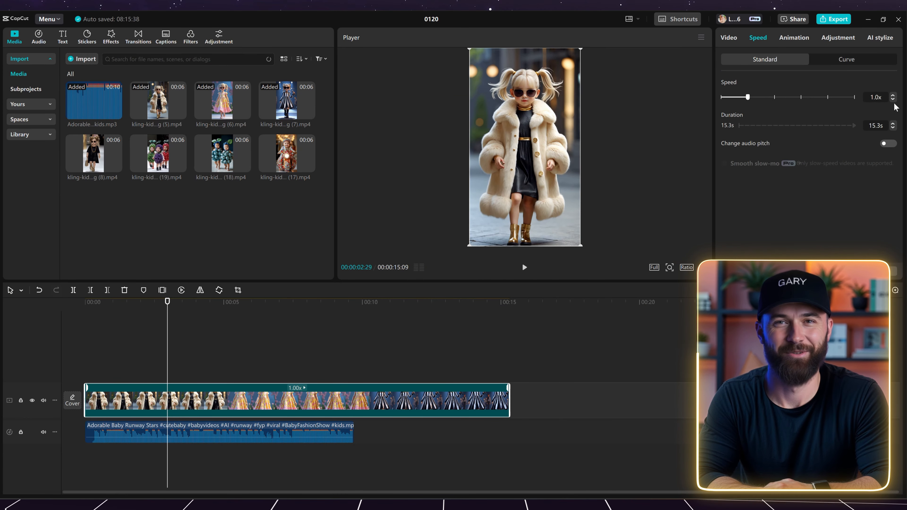
left_click(894, 95)
left_click(893, 95)
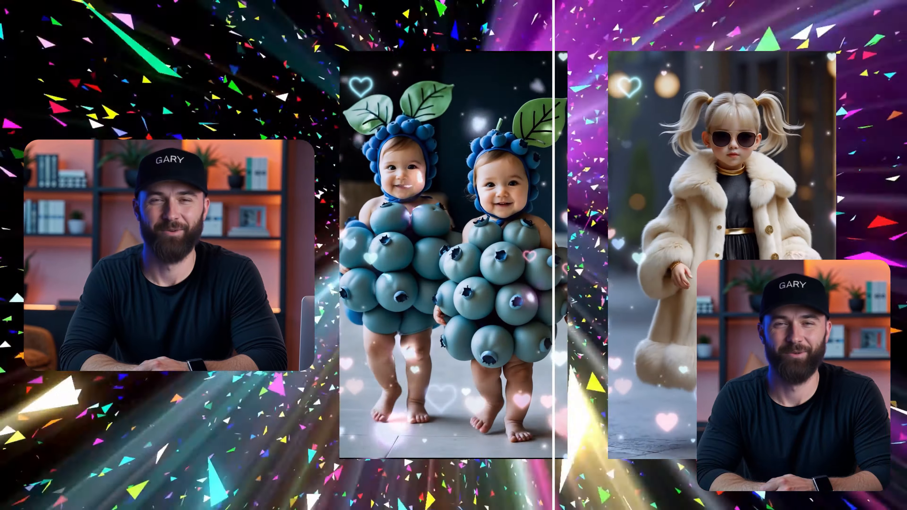